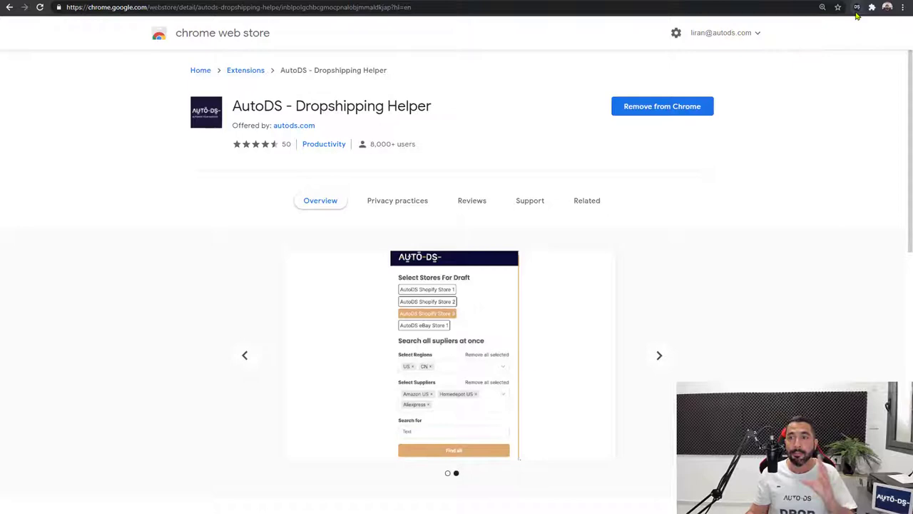
# - Open the AutoDS helper popup, preset to Top Shop 1999, region US and supplier Amazon US
pyautogui.click(858, 8)
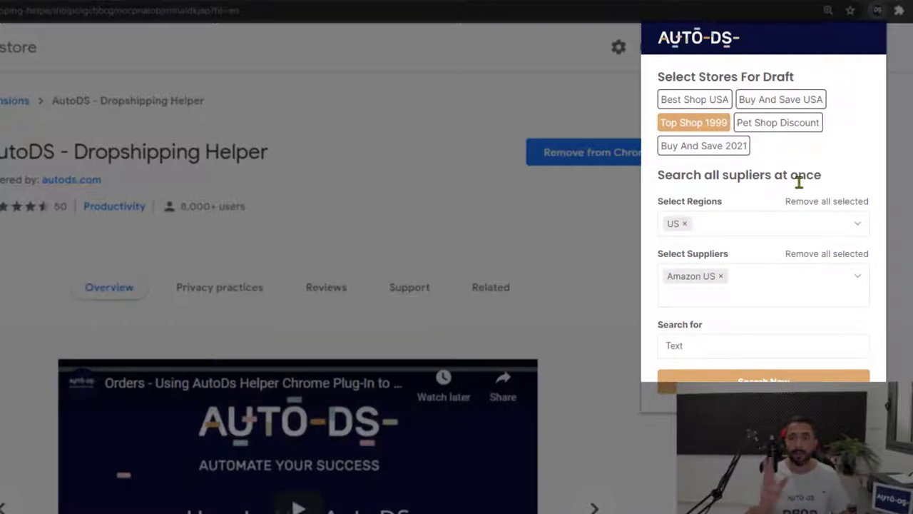
# - Clear the preset supplier and region, then choose Aliexpress as the supplier
pyautogui.click(787, 285)
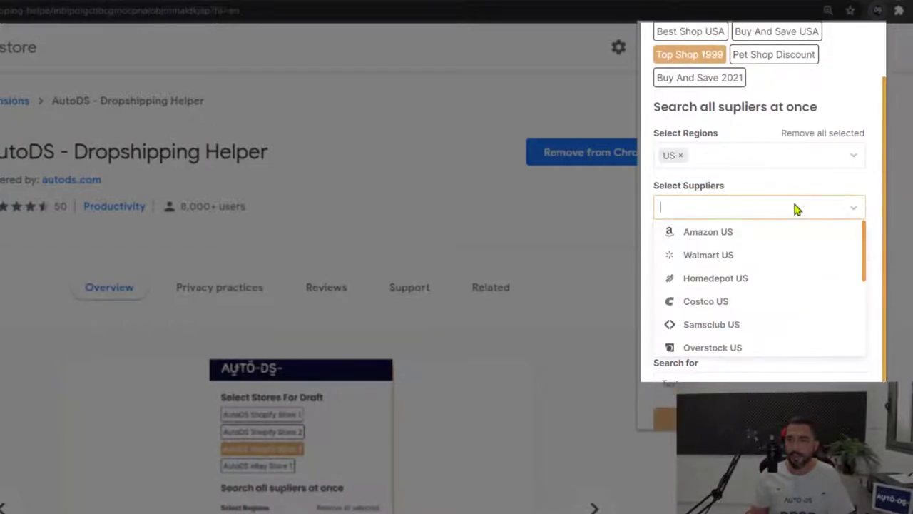
pyautogui.click(697, 174)
pyautogui.click(685, 224)
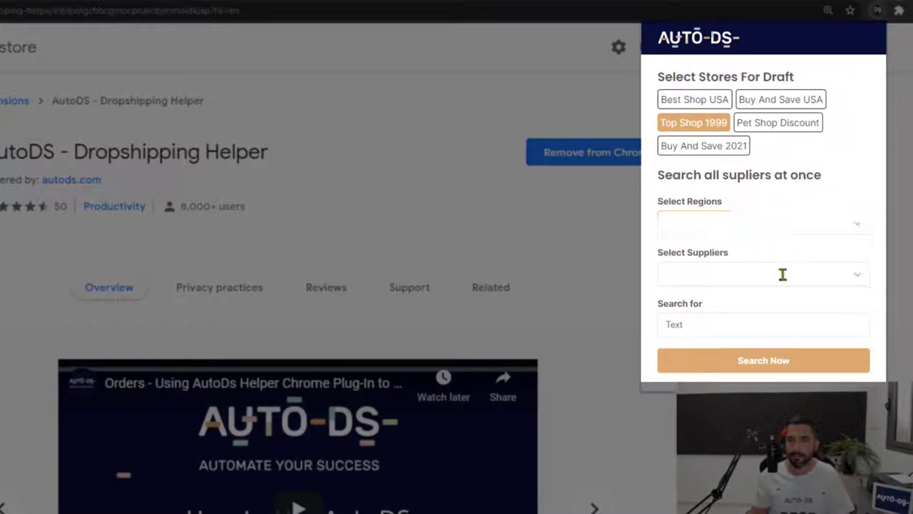
pyautogui.click(859, 278)
pyautogui.scroll(-5, 784, 321)
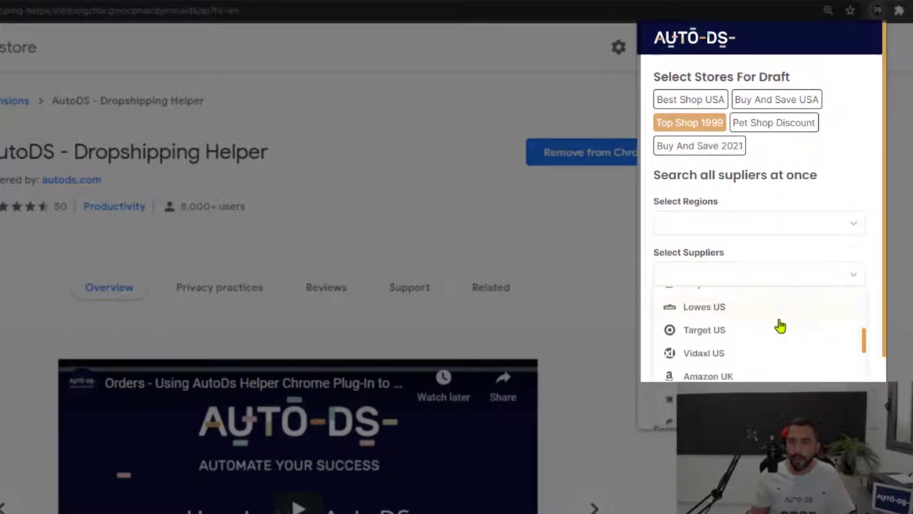
pyautogui.scroll(-8, 779, 328)
pyautogui.scroll(8, 770, 296)
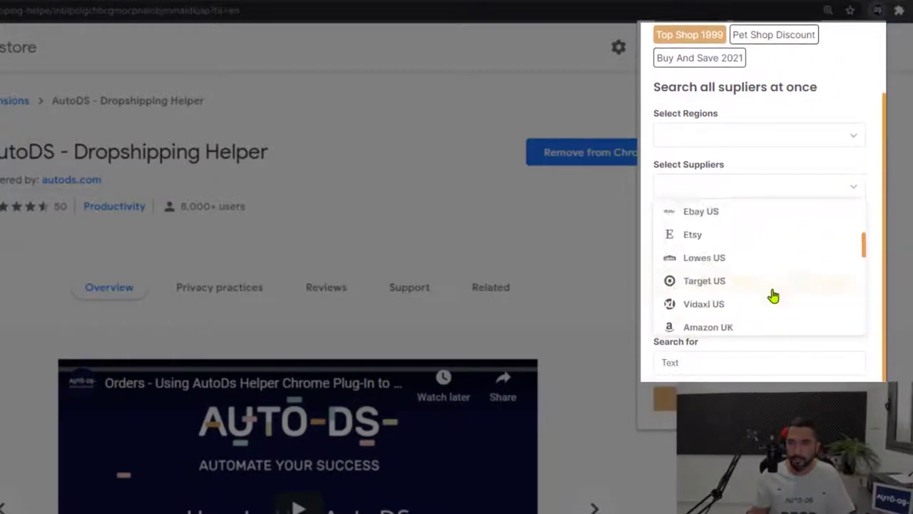
pyautogui.scroll(-6, 752, 331)
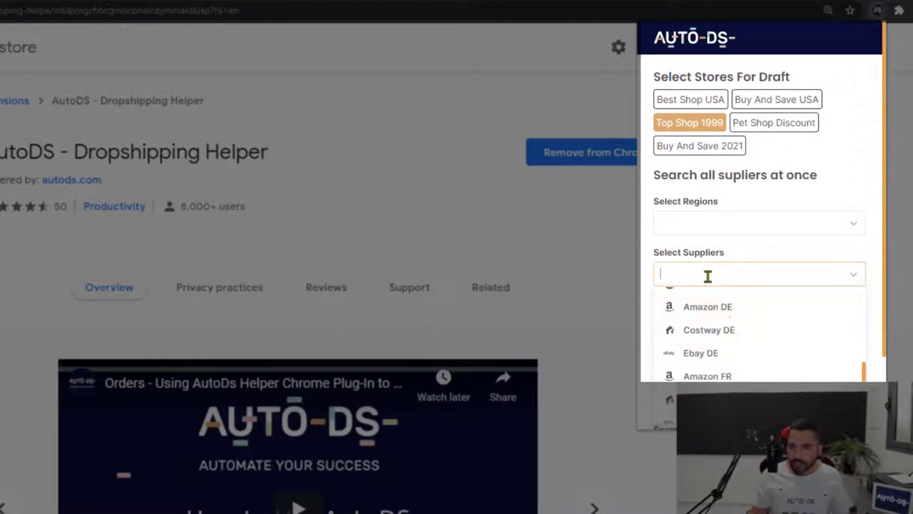
pyautogui.write('aliex')
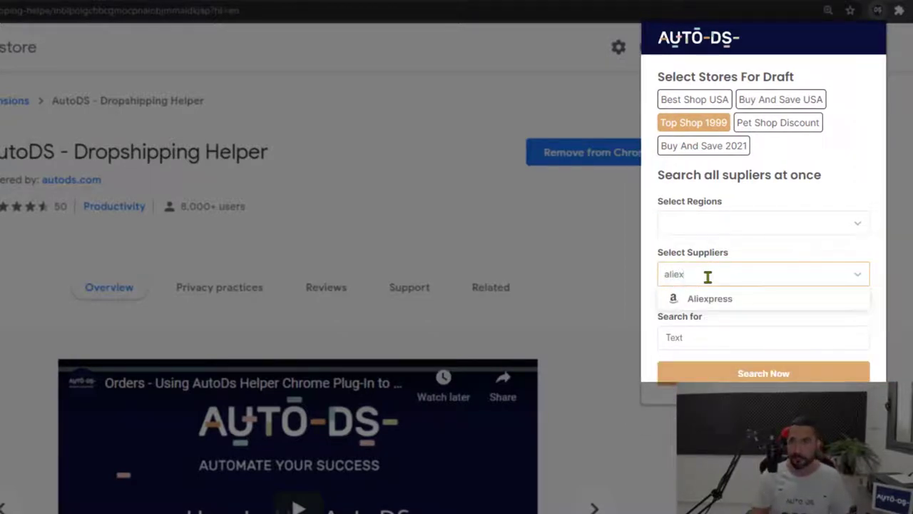
pyautogui.click(701, 299)
# - Add US and CN as regions and search for 'plush dolls'
pyautogui.click(748, 224)
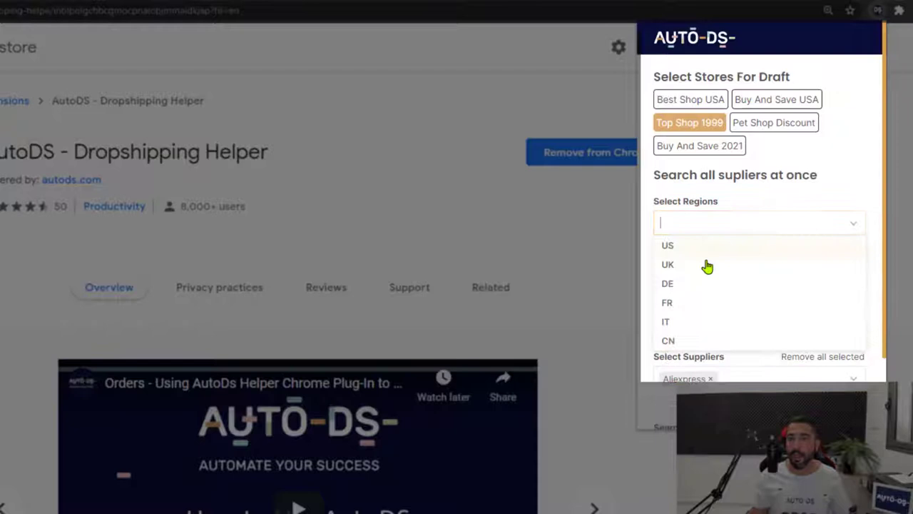
pyautogui.click(681, 246)
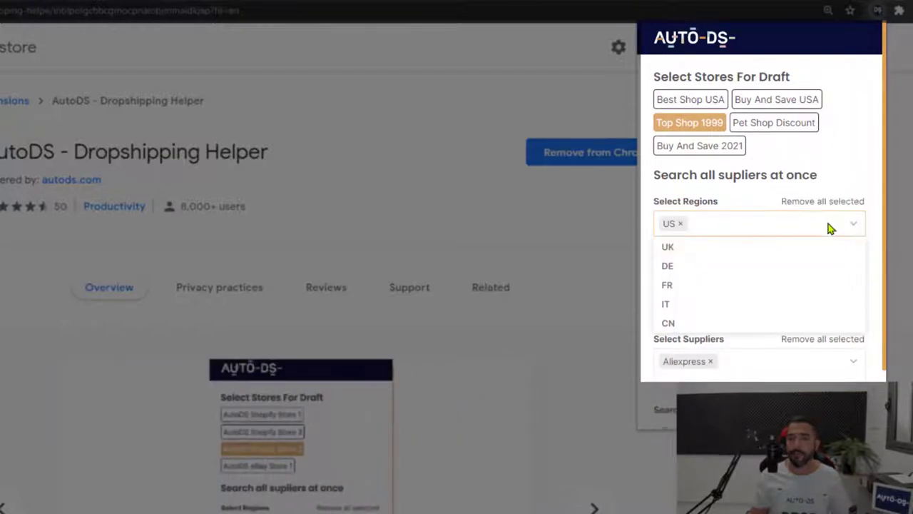
pyautogui.click(689, 324)
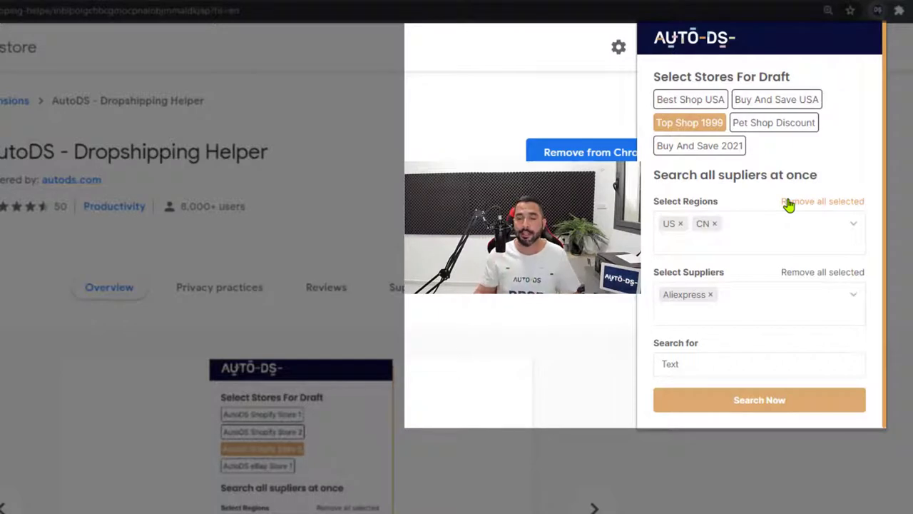
pyautogui.click(674, 364)
pyautogui.write('plush dolls')
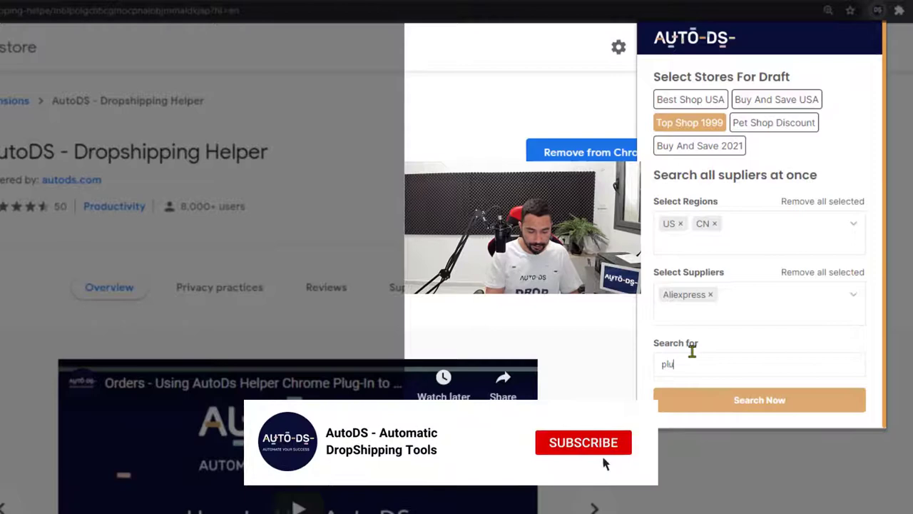
pyautogui.click(752, 402)
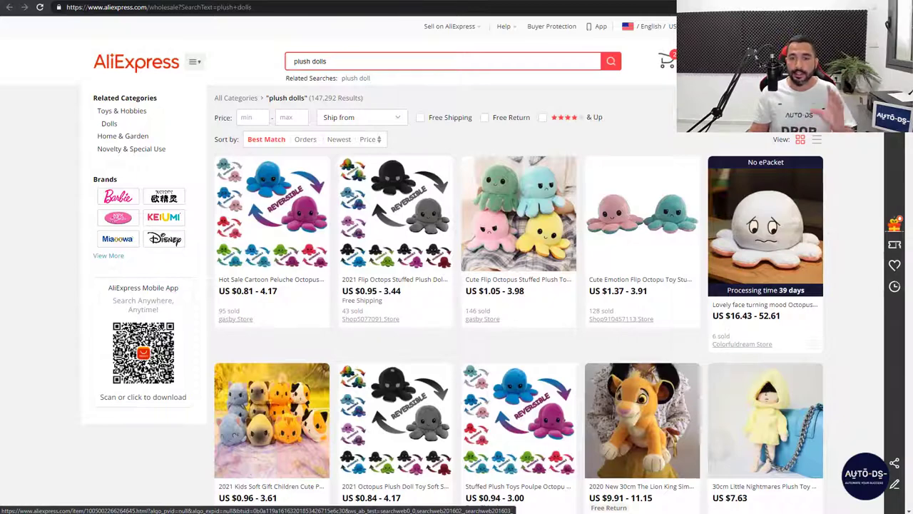
# - Scroll through the plush dolls results to review listings and their AutoDS labels
pyautogui.scroll(-2, 838, 157)
pyautogui.scroll(-4, 838, 157)
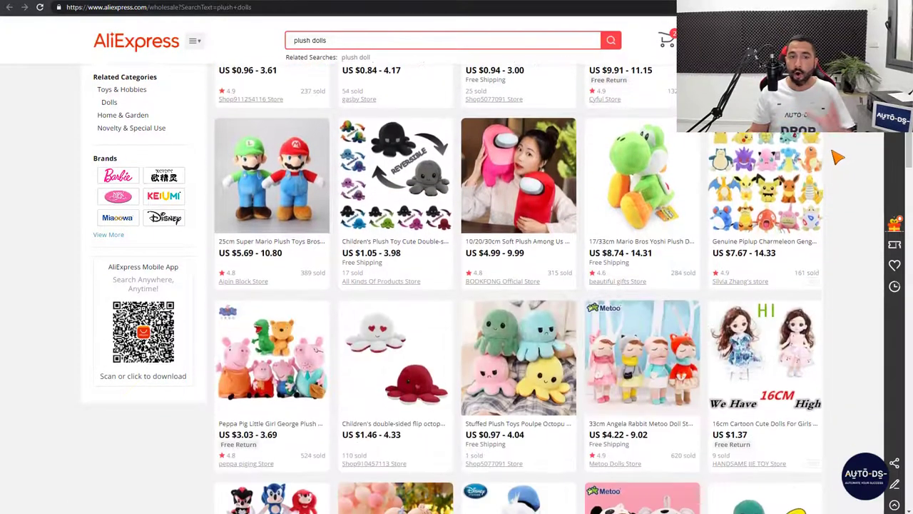
pyautogui.scroll(-10, 831, 160)
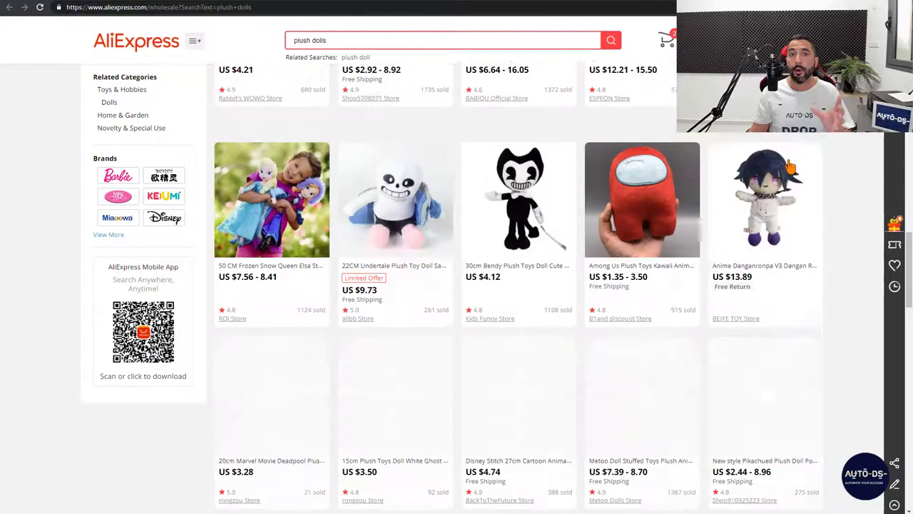
pyautogui.scroll(-8, 791, 166)
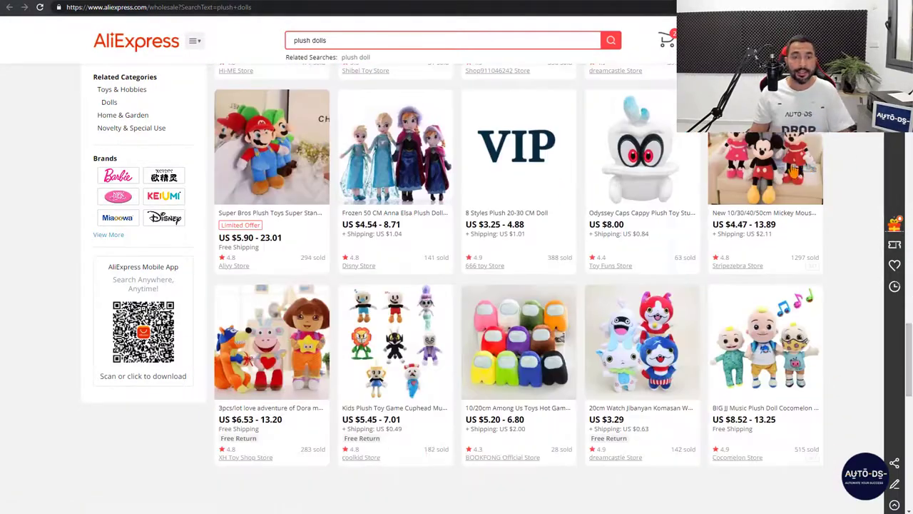
pyautogui.scroll(-2, 794, 169)
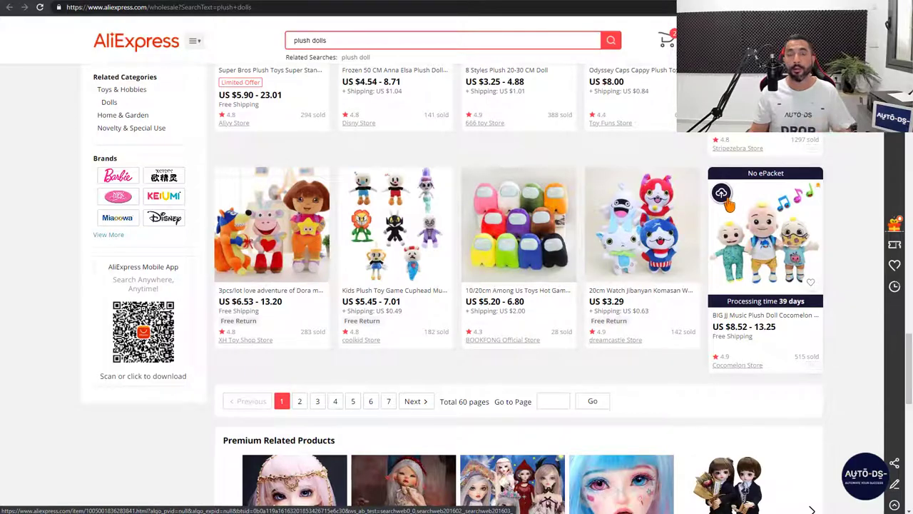
pyautogui.scroll(-3, 727, 205)
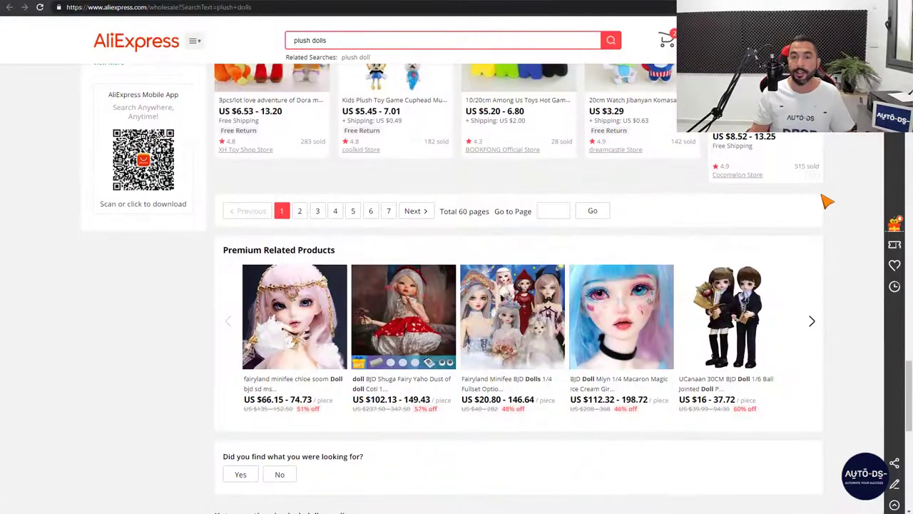
pyautogui.scroll(10, 826, 202)
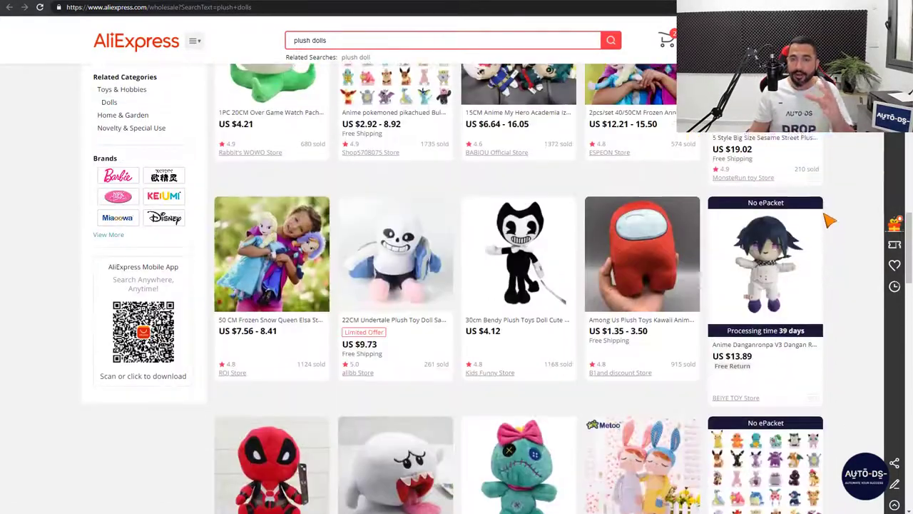
pyautogui.scroll(3, 827, 221)
pyautogui.scroll(-10, 813, 207)
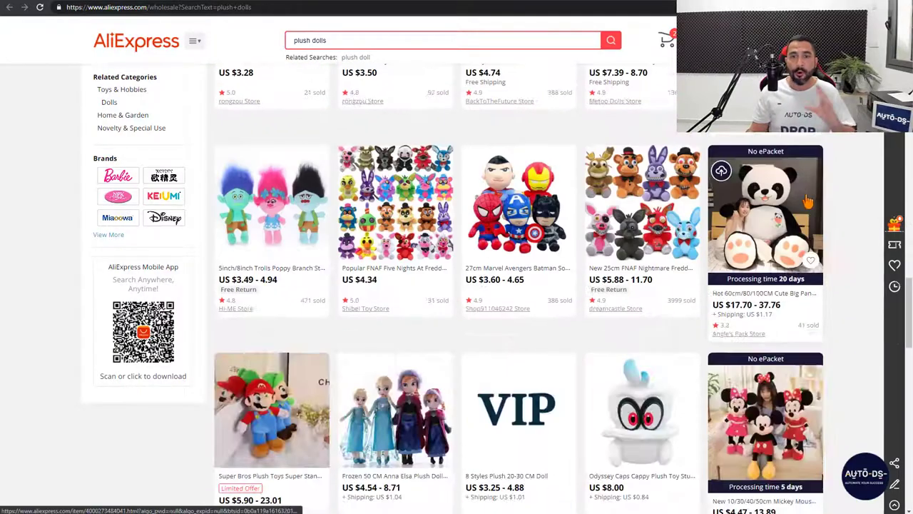
pyautogui.scroll(-4, 836, 207)
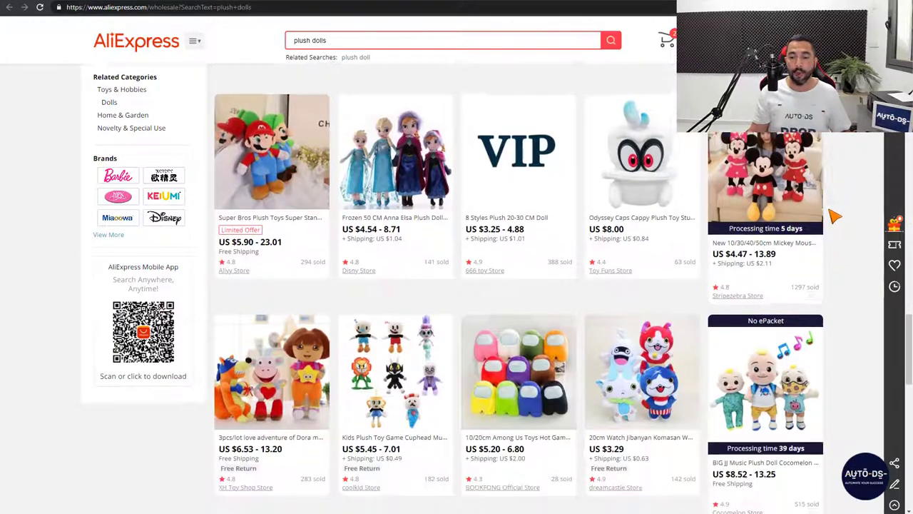
pyautogui.scroll(-1, 831, 216)
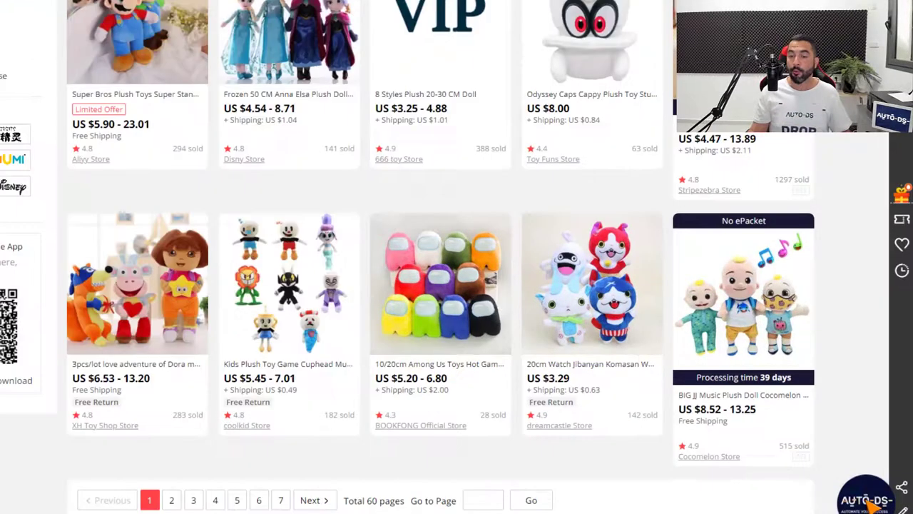
# - Open the AutoDS Exporter and extract all 60 products from the results page
pyautogui.click(861, 485)
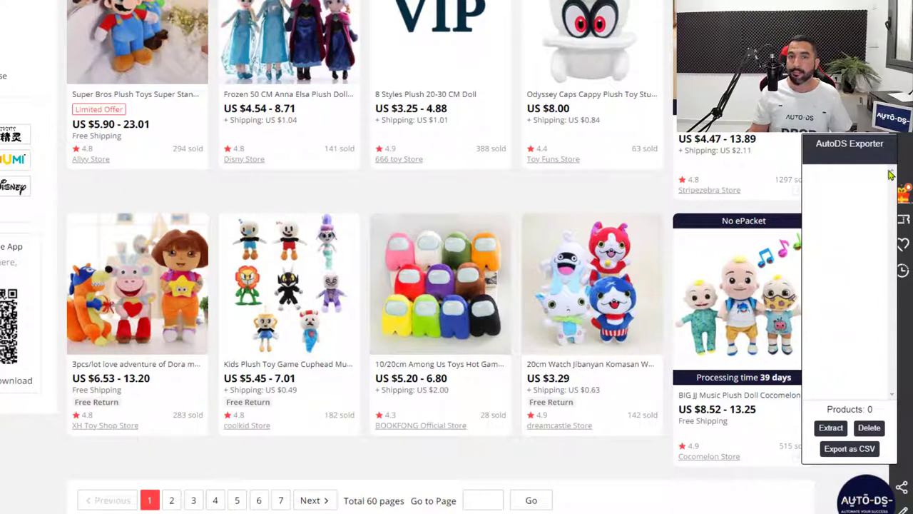
pyautogui.click(831, 428)
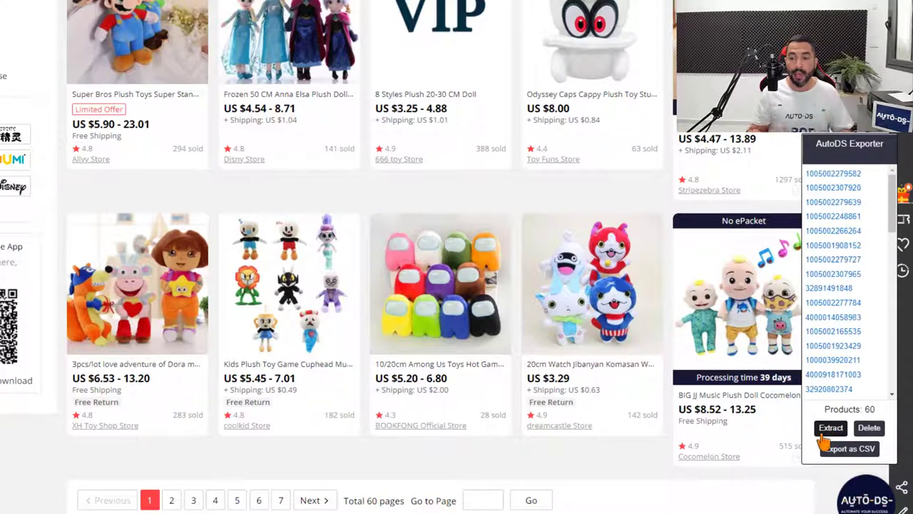
pyautogui.scroll(-1, 591, 357)
pyautogui.scroll(10, 570, 342)
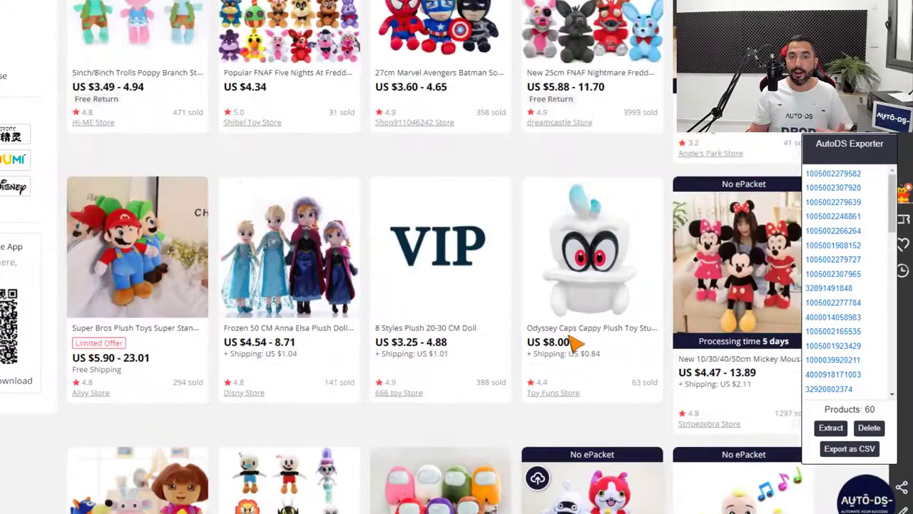
pyautogui.scroll(4, 528, 307)
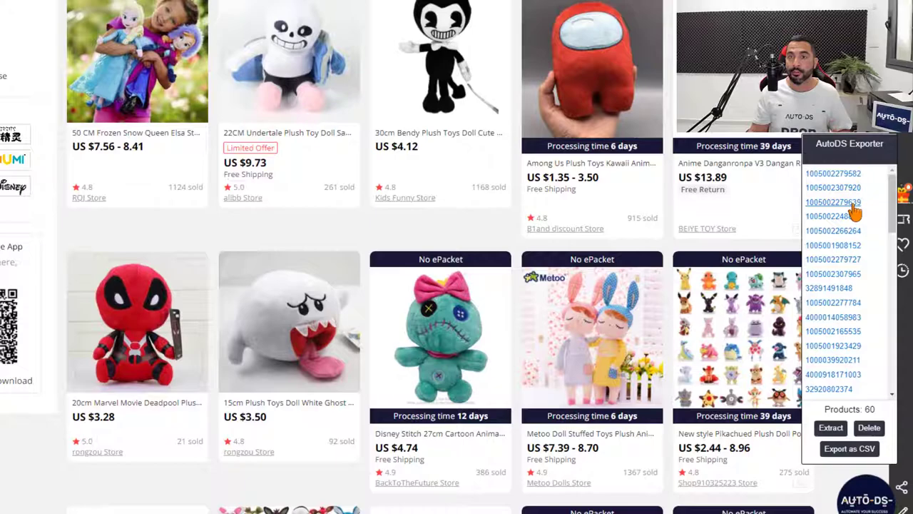
pyautogui.scroll(-3, 854, 228)
pyautogui.scroll(-2, 827, 245)
pyautogui.scroll(-9, 659, 214)
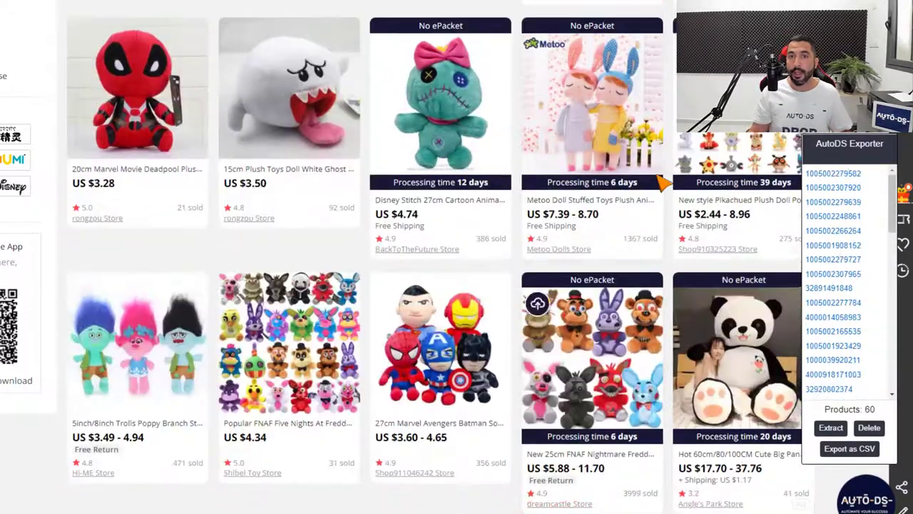
# - Review the extracted products and export them as a CSV file
pyautogui.scroll(-10, 659, 180)
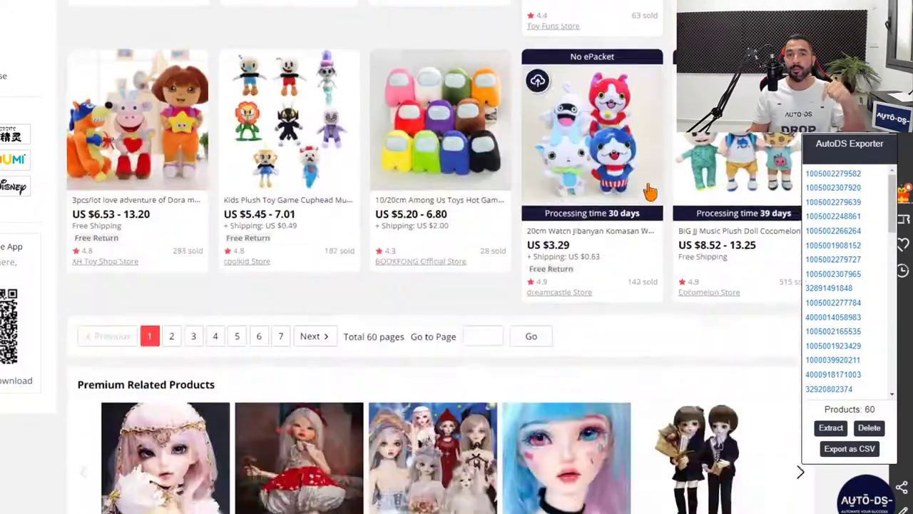
pyautogui.scroll(4, 651, 64)
pyautogui.scroll(2, 644, 193)
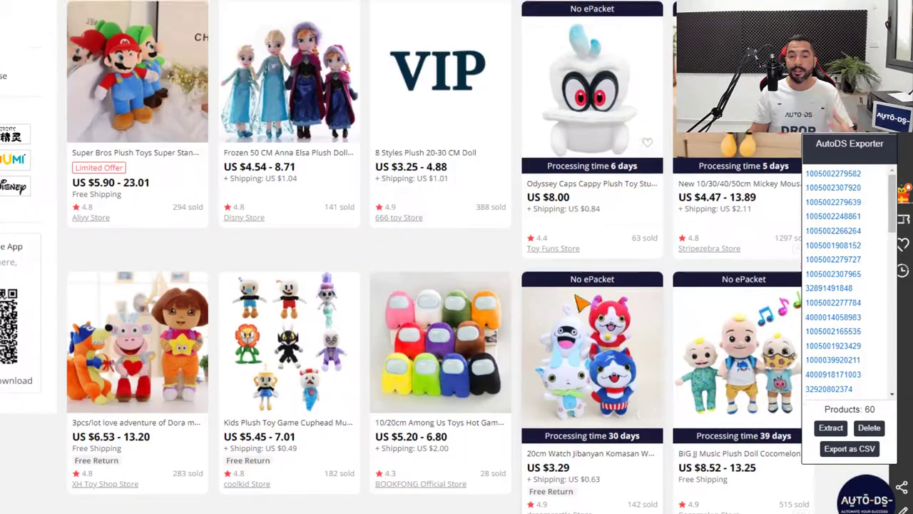
pyautogui.scroll(-2, 642, 190)
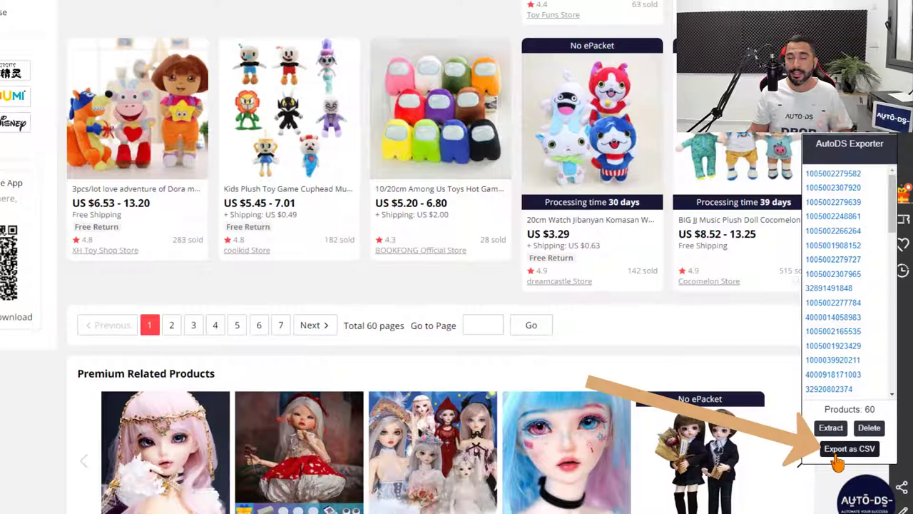
pyautogui.click(838, 453)
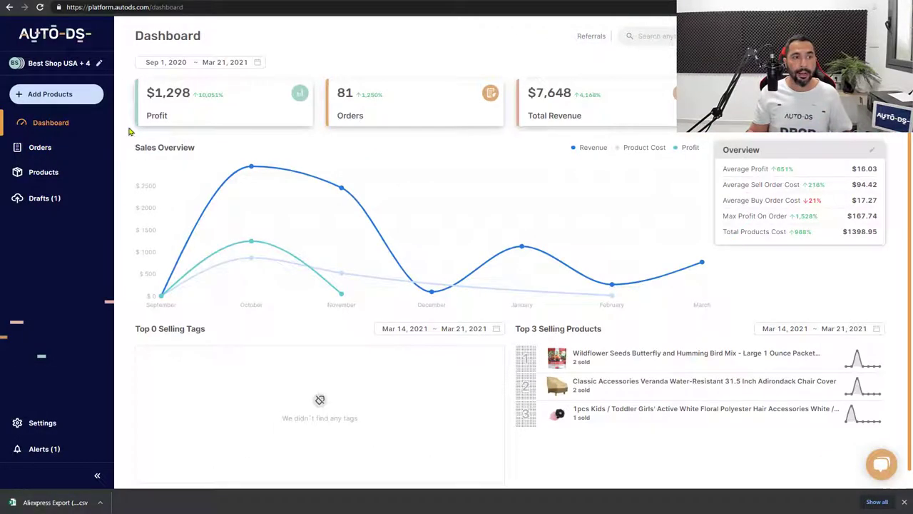
# - Upload the exported AliExpress CSV file under Add Products' Upload CSV tab
pyautogui.click(53, 99)
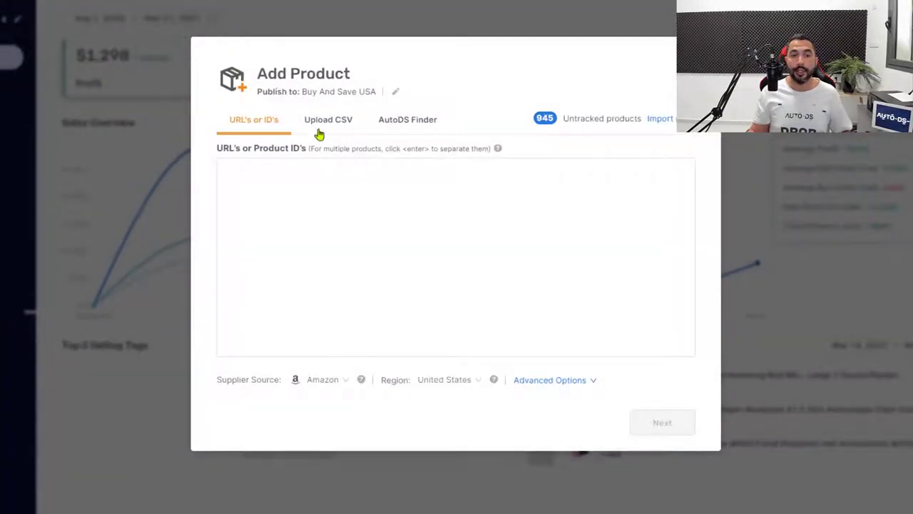
pyautogui.click(327, 126)
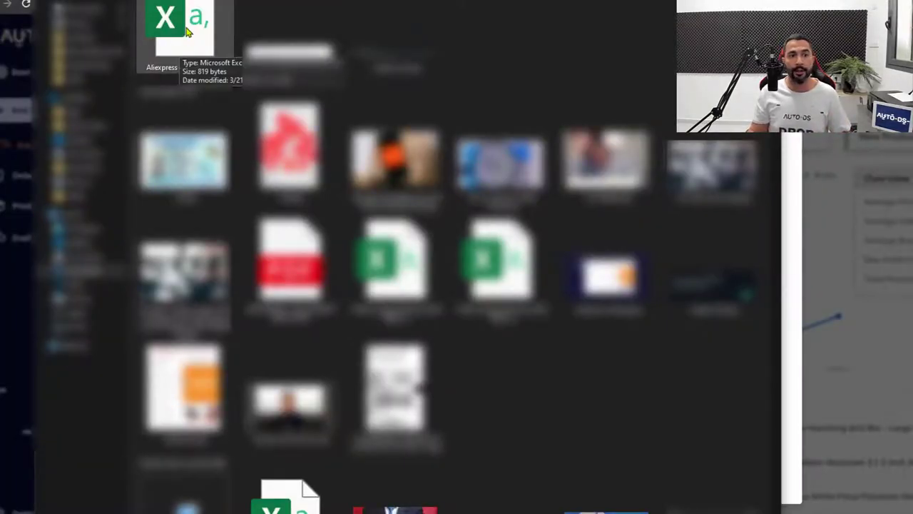
pyautogui.moveTo(188, 32); pyautogui.dragTo(452, 285)
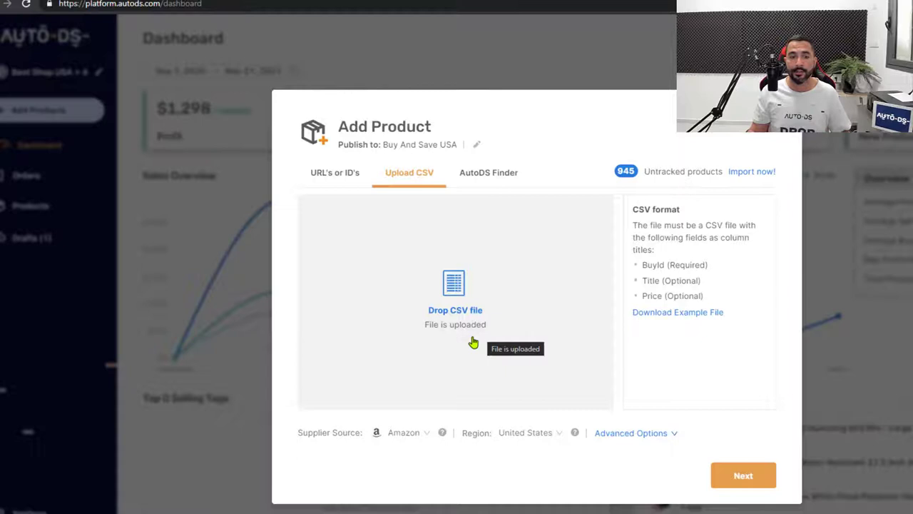
# - Set Aliexpress as supplier source and keep default General, Pricing and Shipping settings
pyautogui.click(403, 433)
pyautogui.scroll(-1, 408, 343)
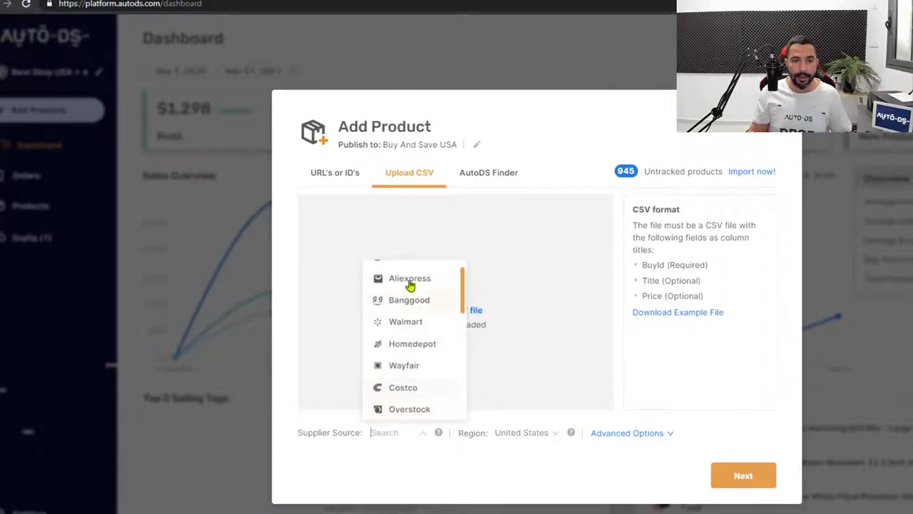
pyautogui.click(412, 285)
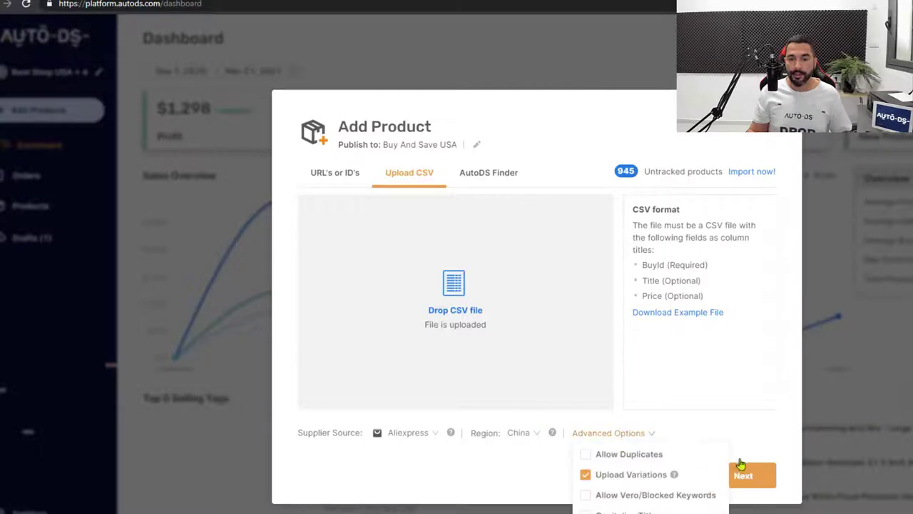
pyautogui.click(760, 484)
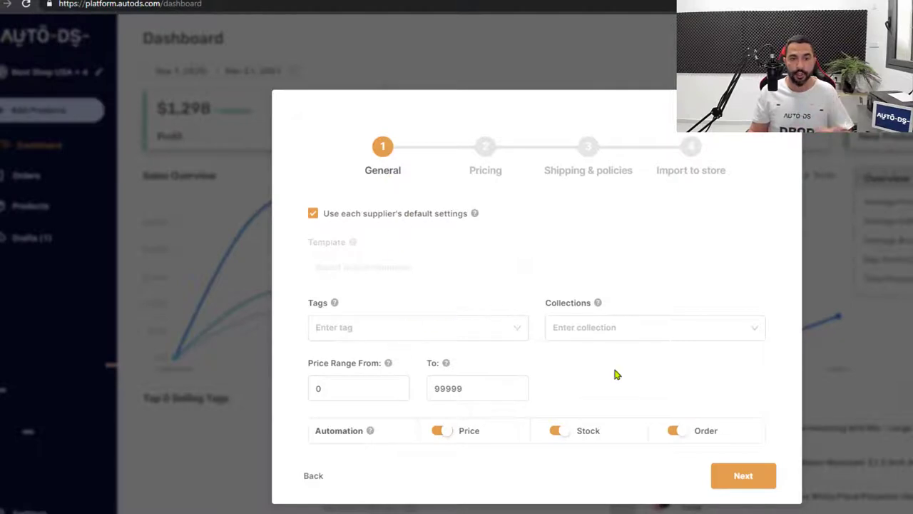
pyautogui.click(742, 475)
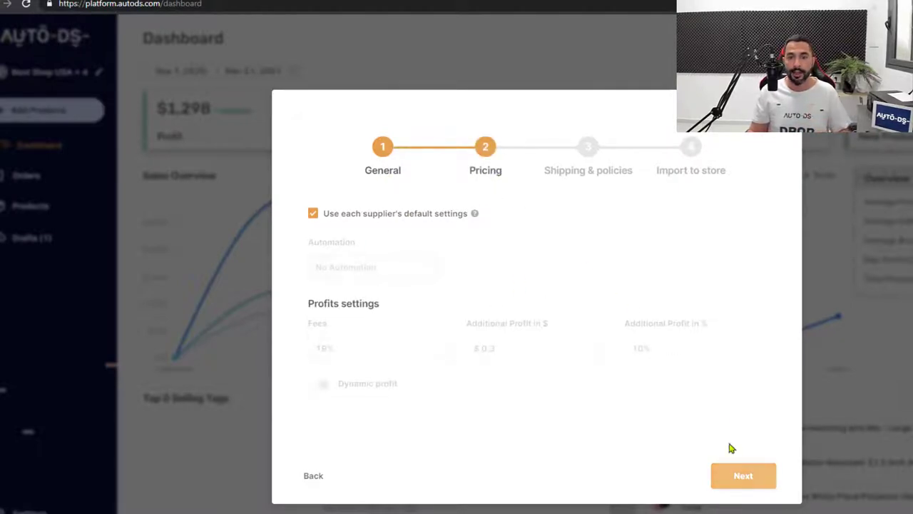
pyautogui.click(740, 474)
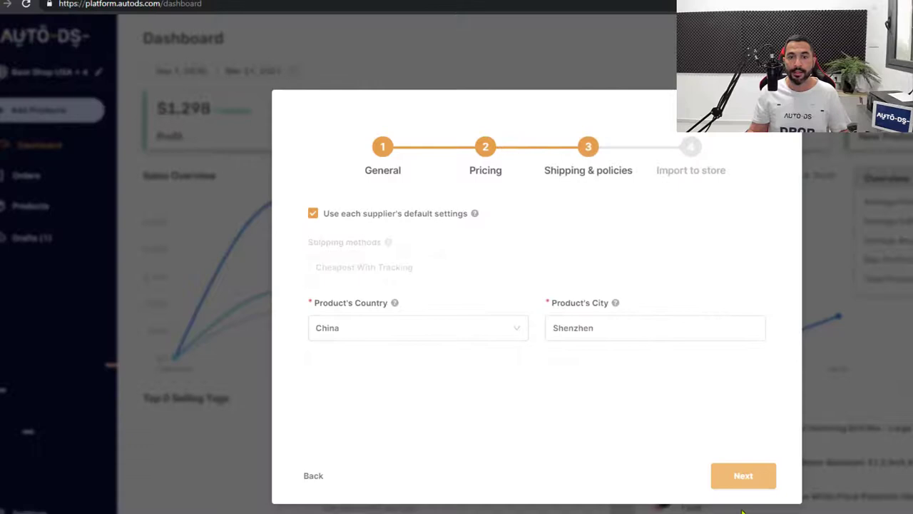
pyautogui.click(742, 477)
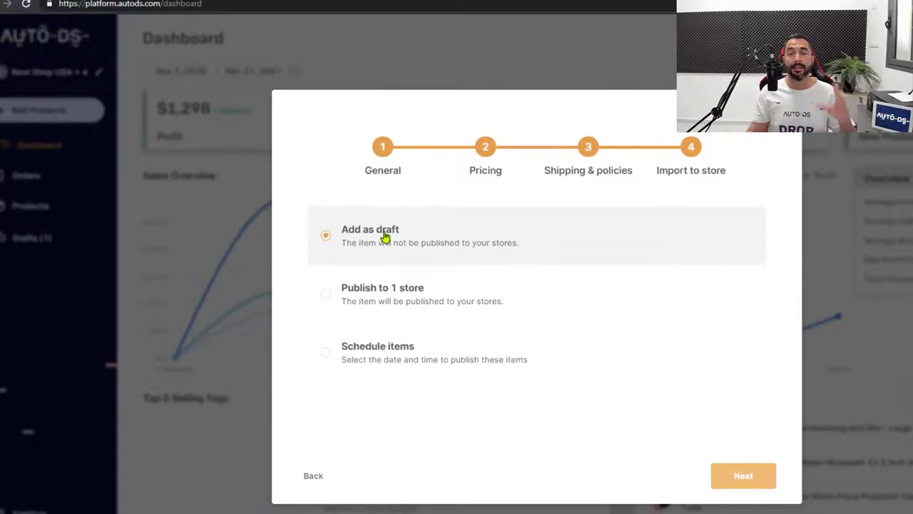
# - Schedule the imported items to publish on 2021-03-22 at 22:00 and submit
pyautogui.click(333, 296)
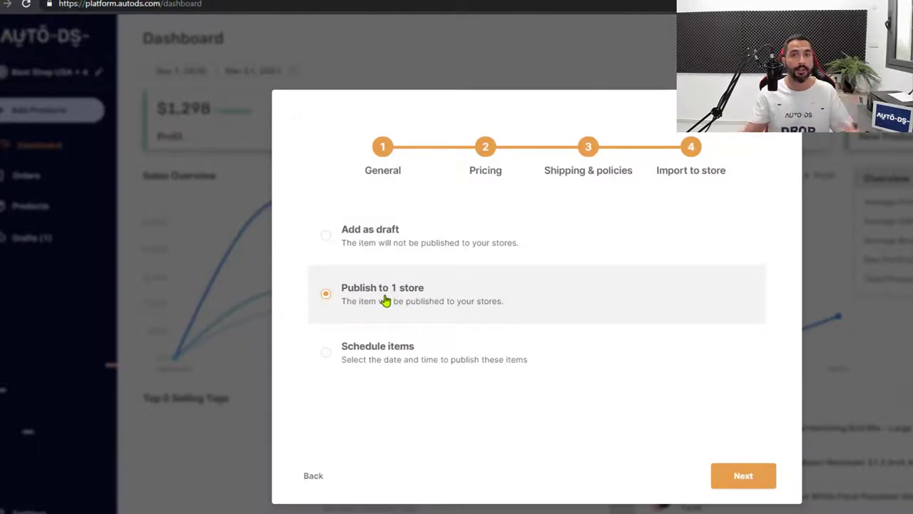
pyautogui.click(378, 350)
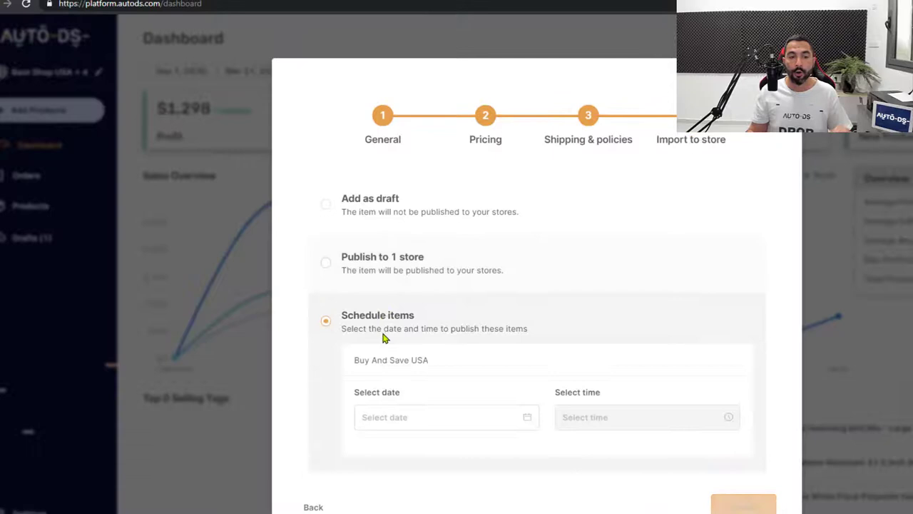
pyautogui.click(468, 420)
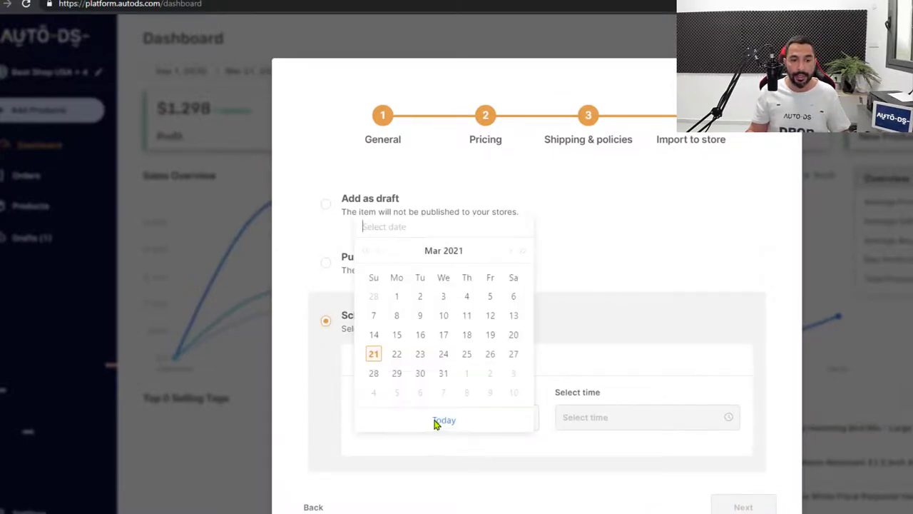
pyautogui.click(397, 354)
pyautogui.click(706, 420)
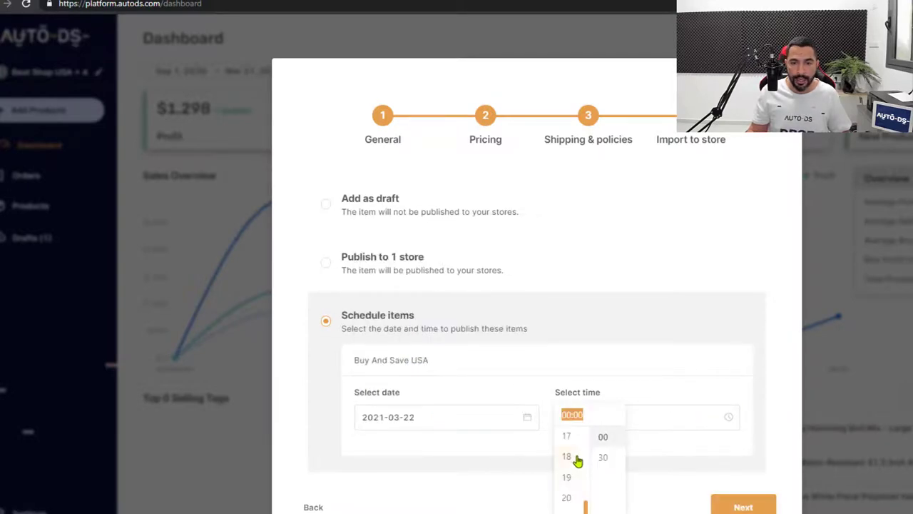
pyautogui.scroll(-1, 574, 493)
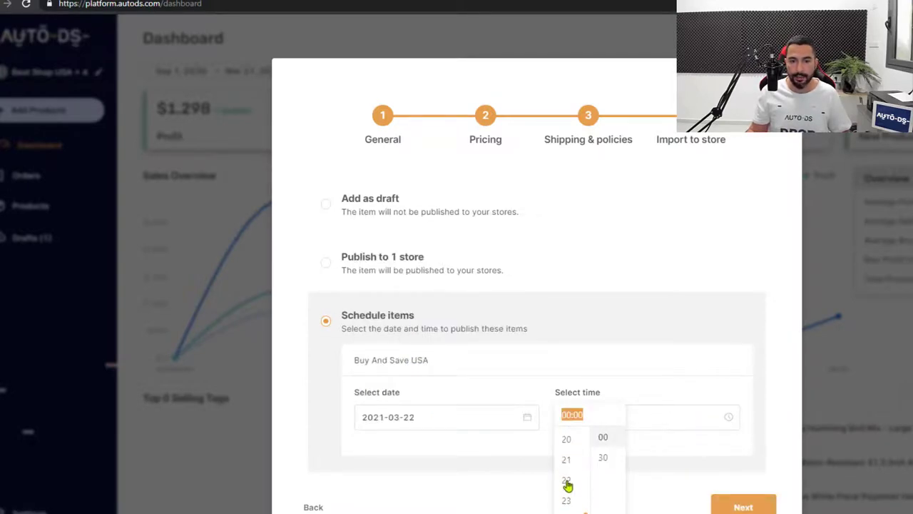
pyautogui.click(568, 480)
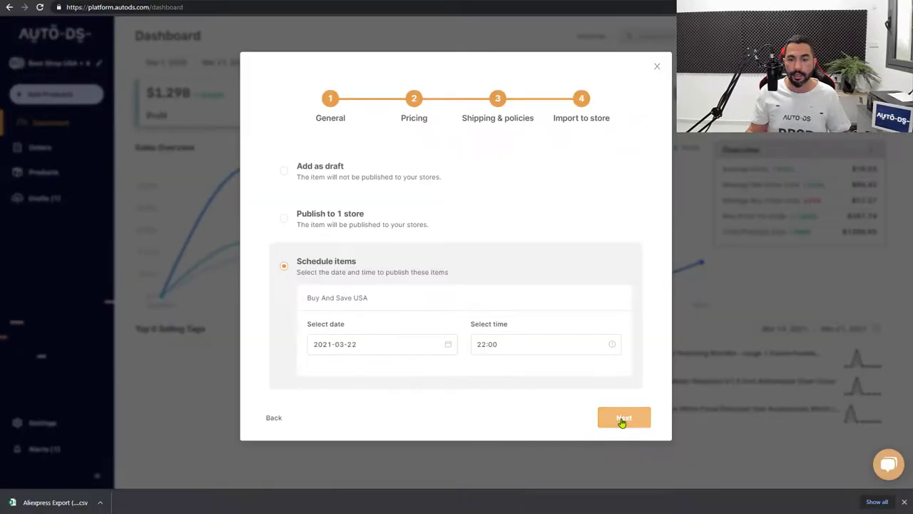
pyautogui.click(622, 421)
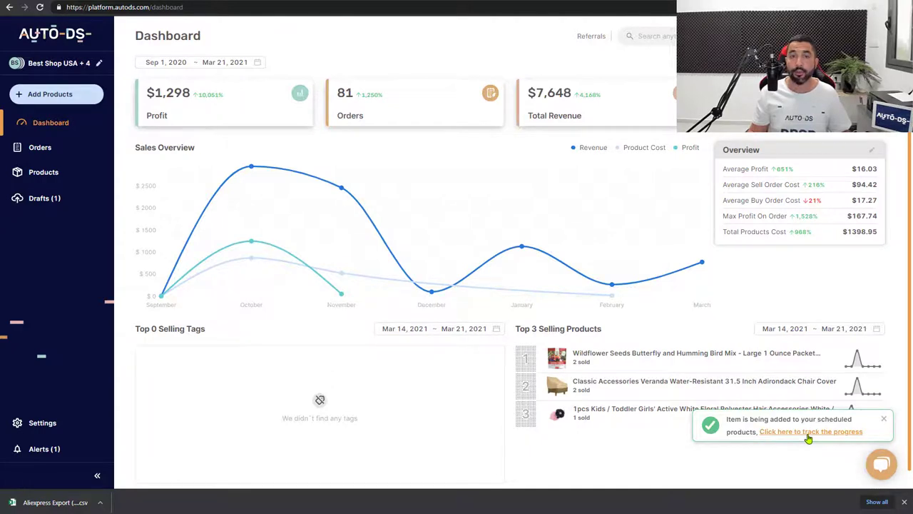
# - Follow the toast's link to track the scheduled import's upload progress
pyautogui.click(808, 438)
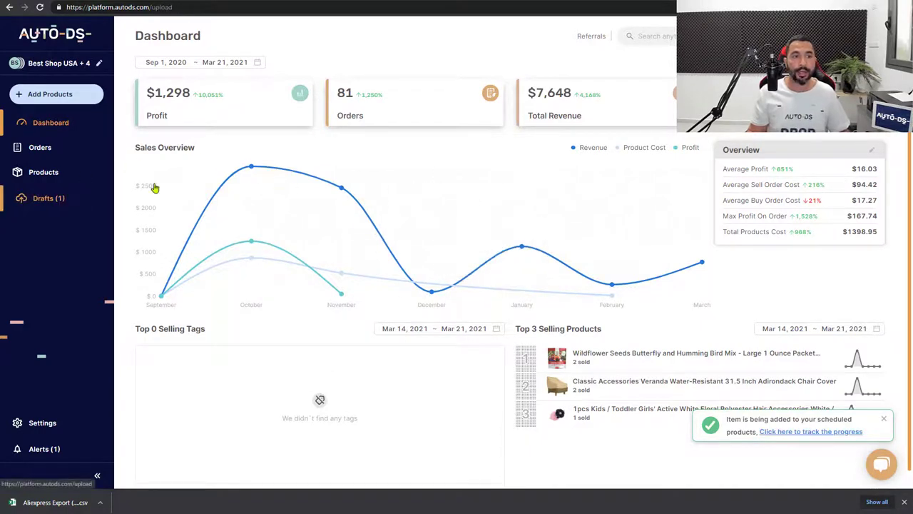